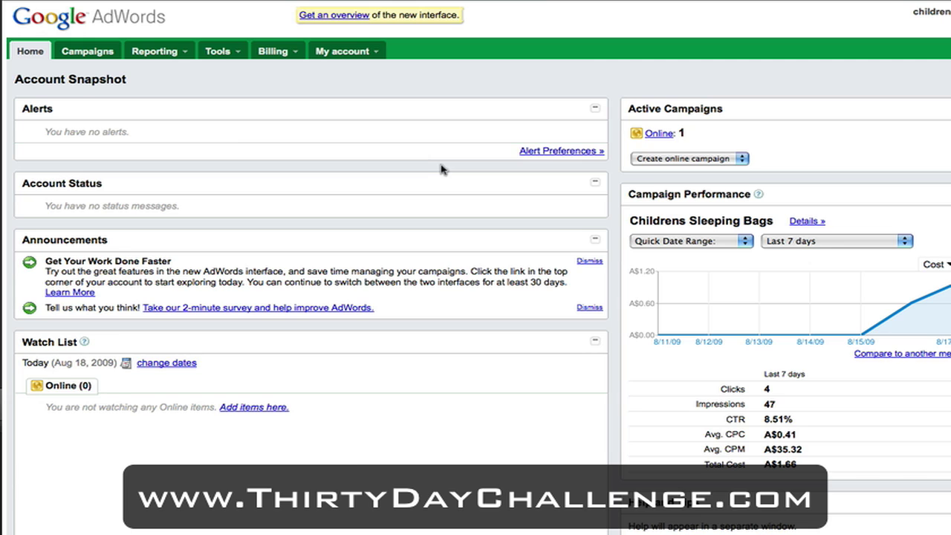
Go to the All online campaigns page listing the Childrens Sleeping Bags campaign.
left_click(87, 52)
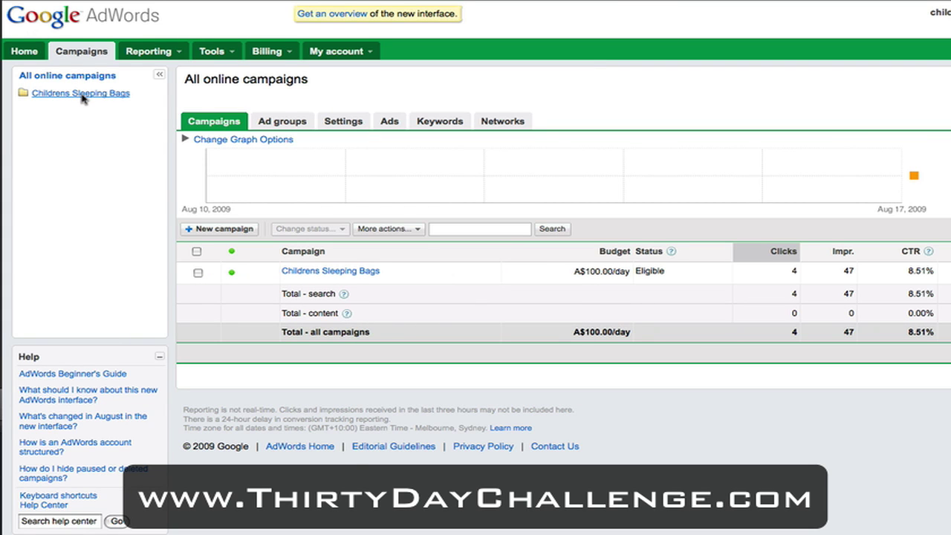
Open the Childrens Sleeping Bags campaign to see its single A$0.35 ad group.
left_click(82, 94)
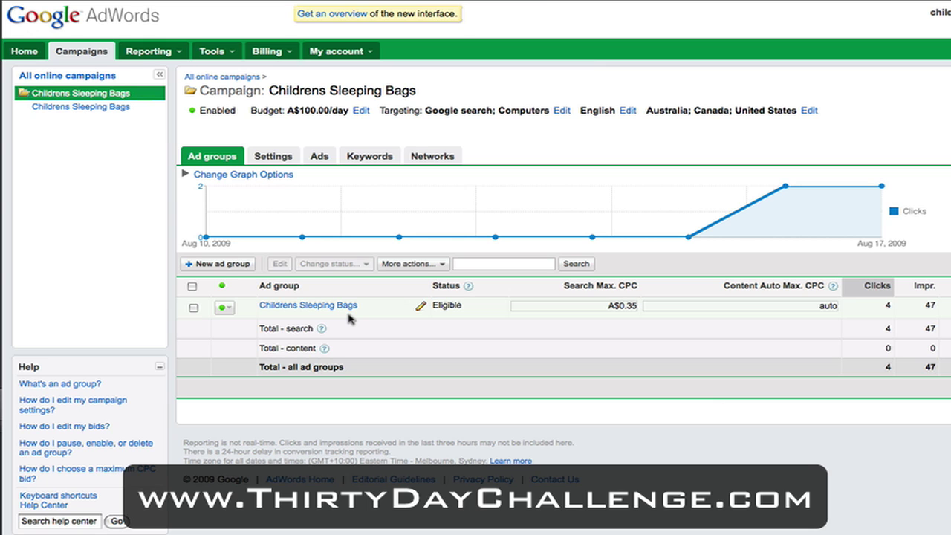
Create the Kids Sleeping Bags ad group with a text ad pointing to Childrens-SleepingBags.com.
left_click(221, 264)
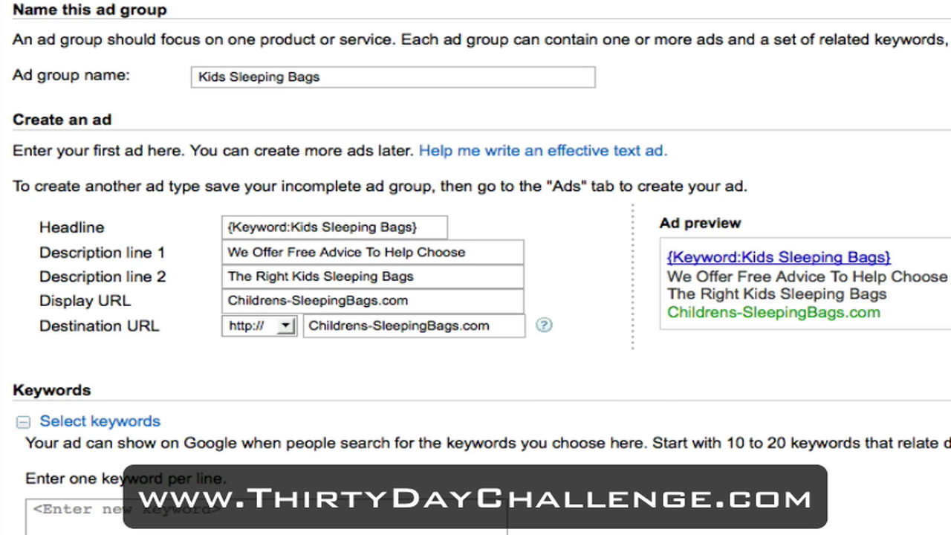
scroll(476, 268, "down", 4)
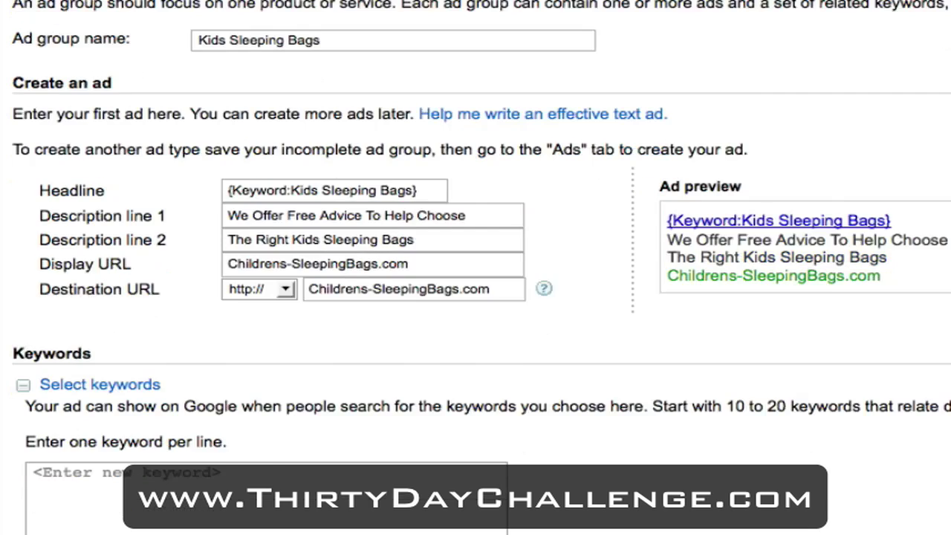
Add keywords kids sleeping bags, "kids sleeping bags" and [kids sleeping bags], one per line.
left_click(380, 253)
type("key")
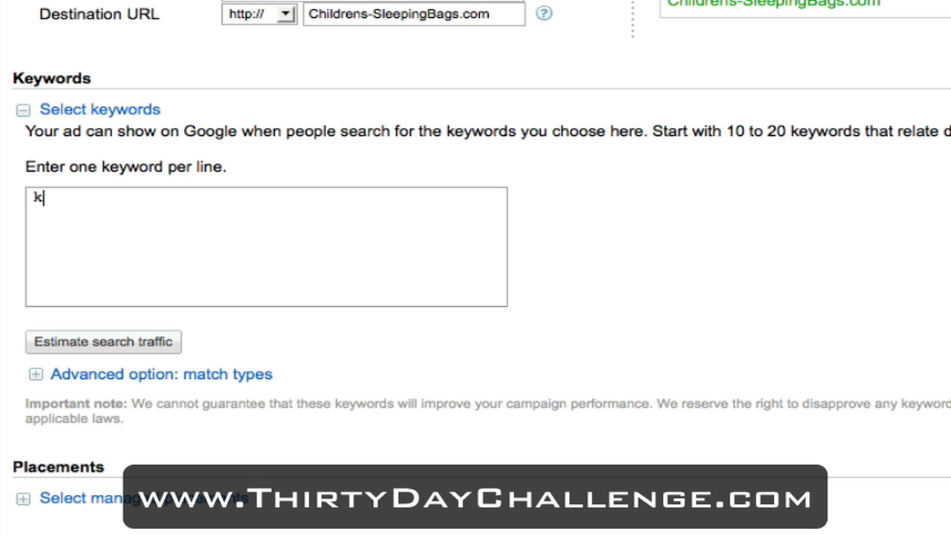
key("BackSpace")
key("BackSpace")
key("BackSpace")
type("ids see")
key("BackSpace")
key("BackSpace")
type("leeping bags")
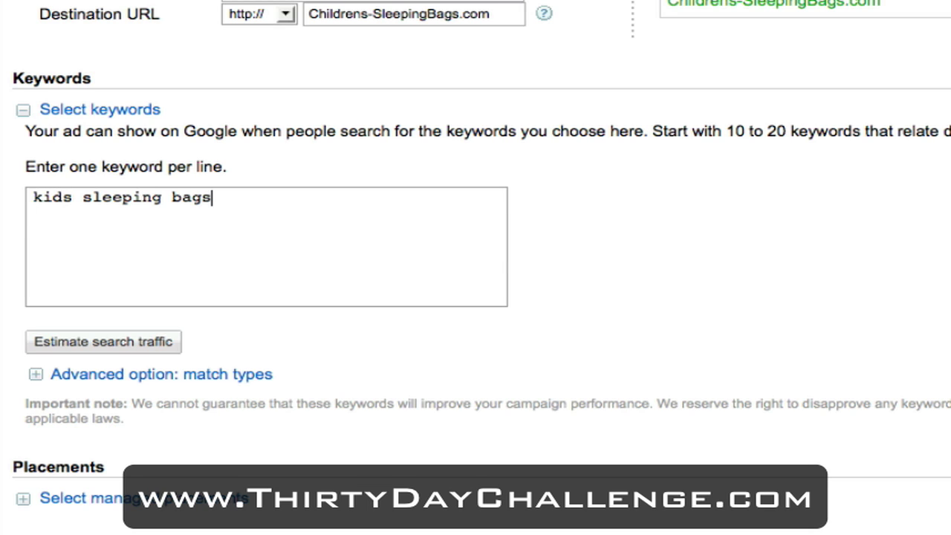
key("Return")
type("\"")
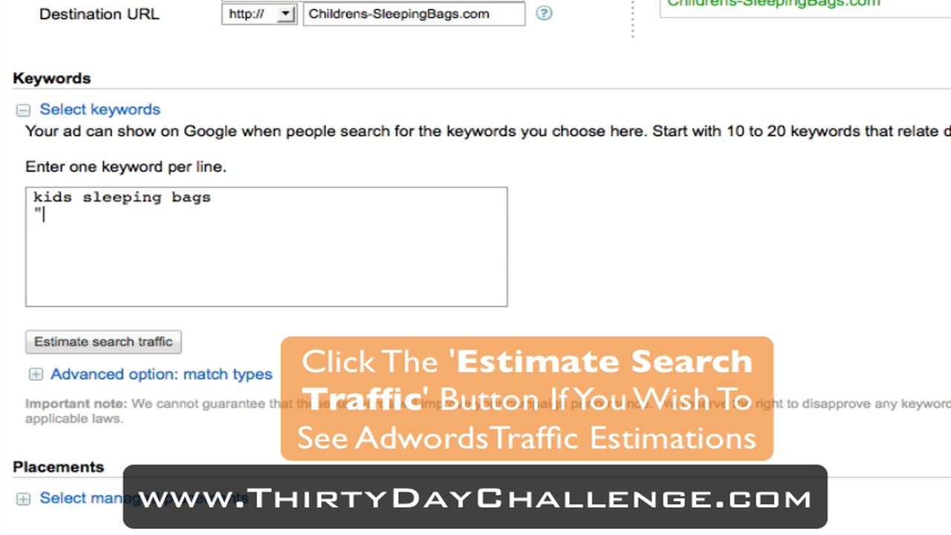
type("kids sle")
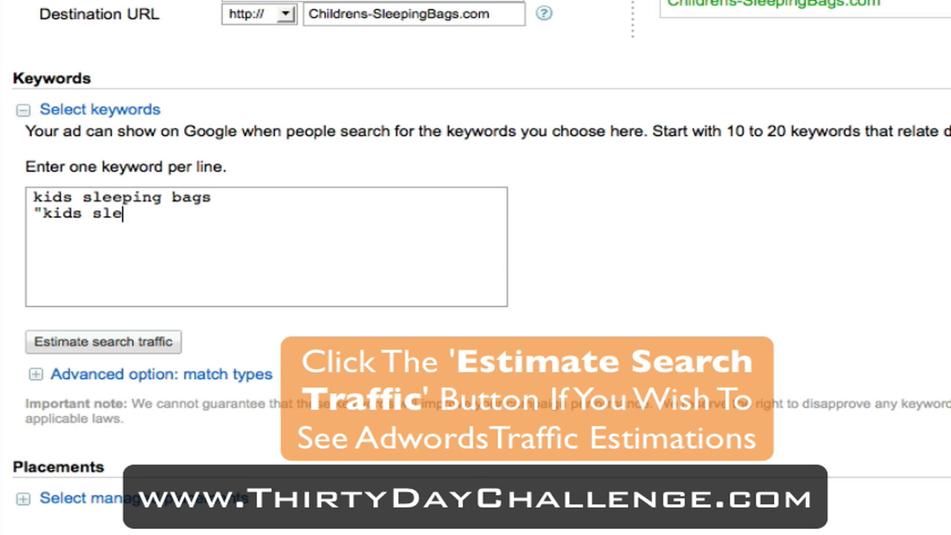
type("eping bags\"")
key("Return")
type("[")
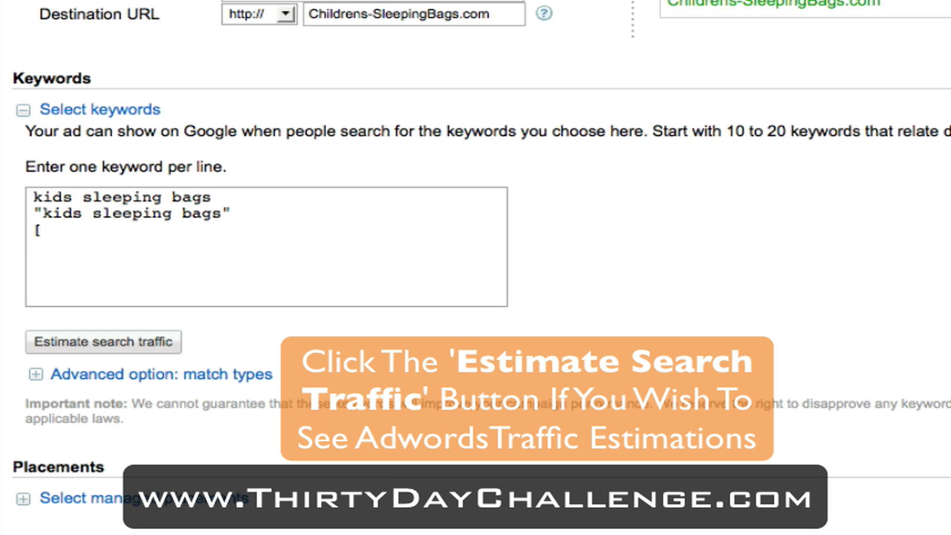
type("kids sle")
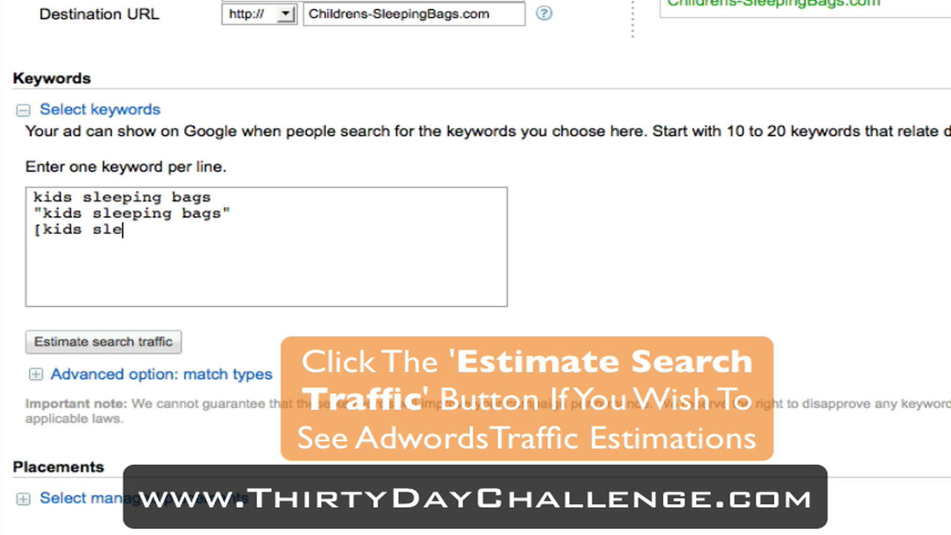
type("eping bags]")
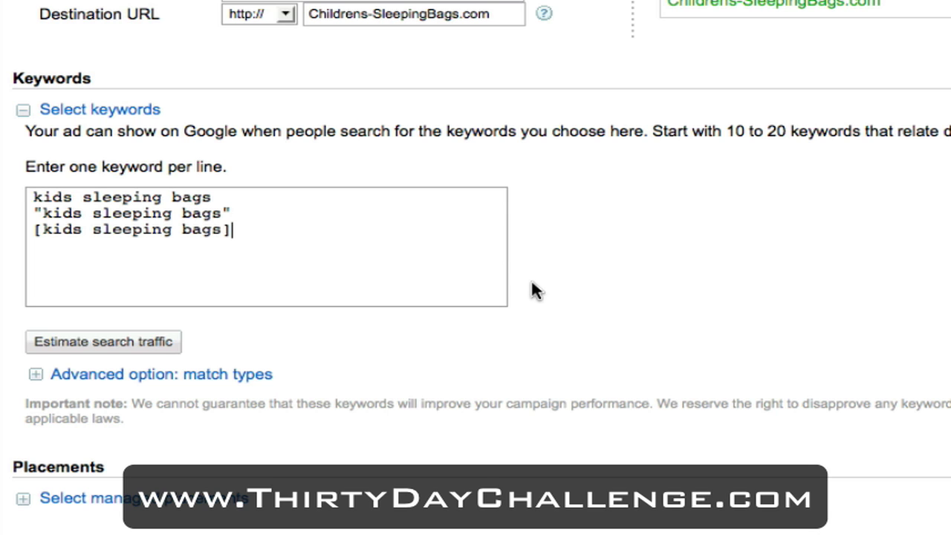
scroll(530, 278, "down", 5)
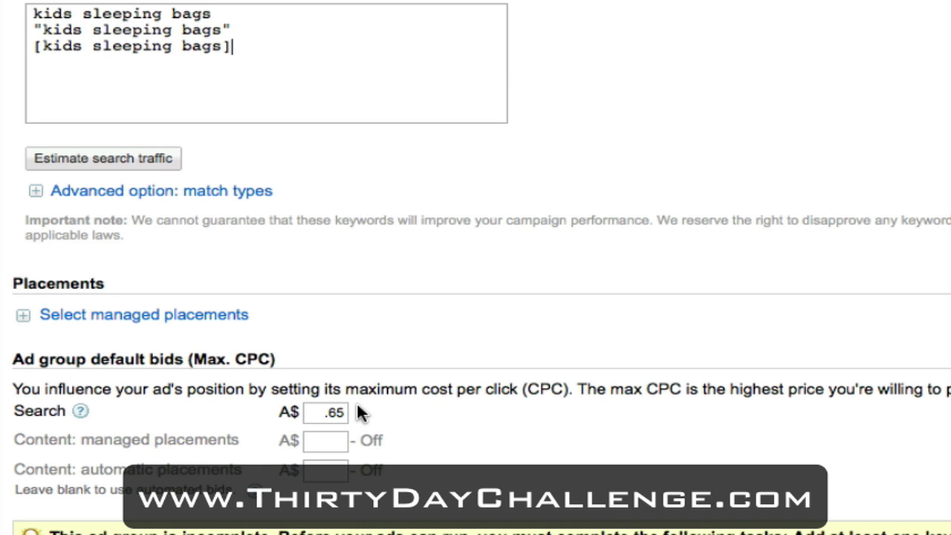
Save the Kids Sleeping Bags ad group with its A$0.65 search max CPC.
scroll(357, 405, "down", 5)
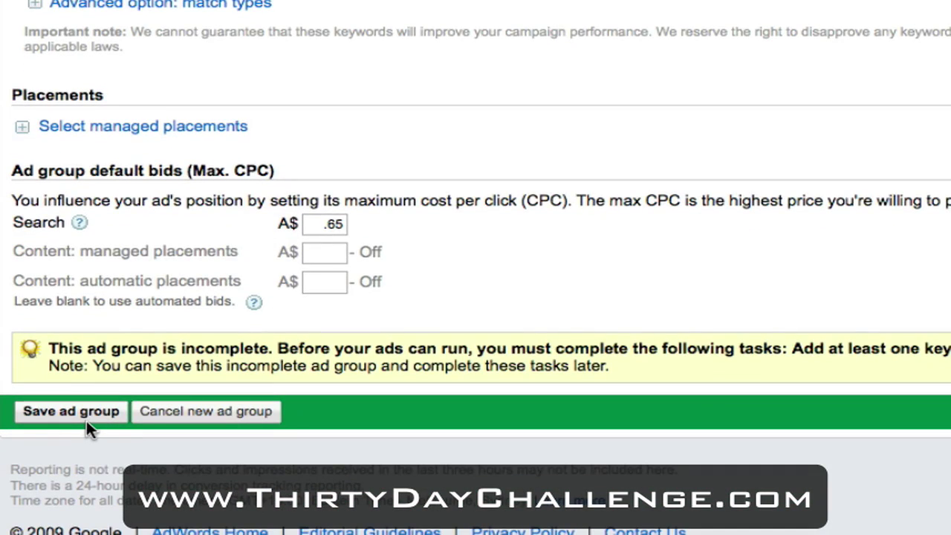
left_click(84, 419)
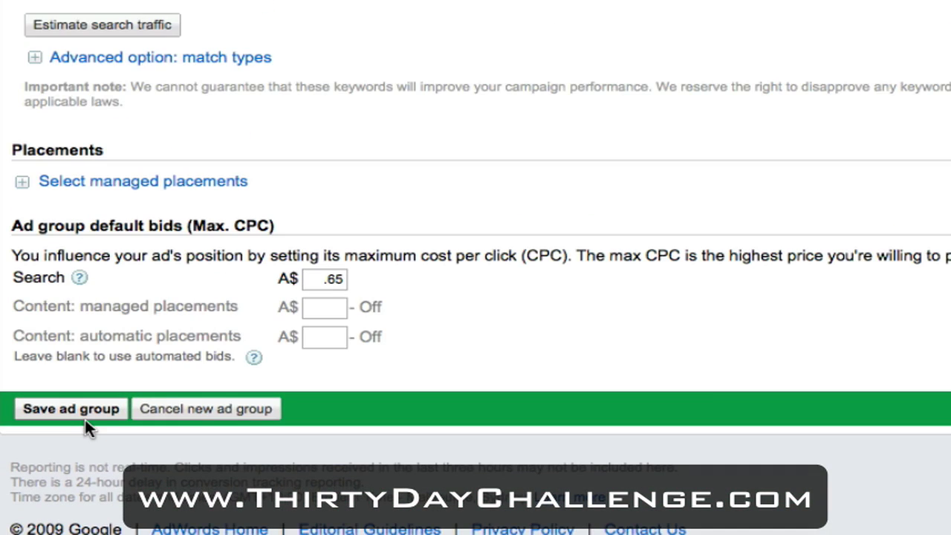
left_click(85, 419)
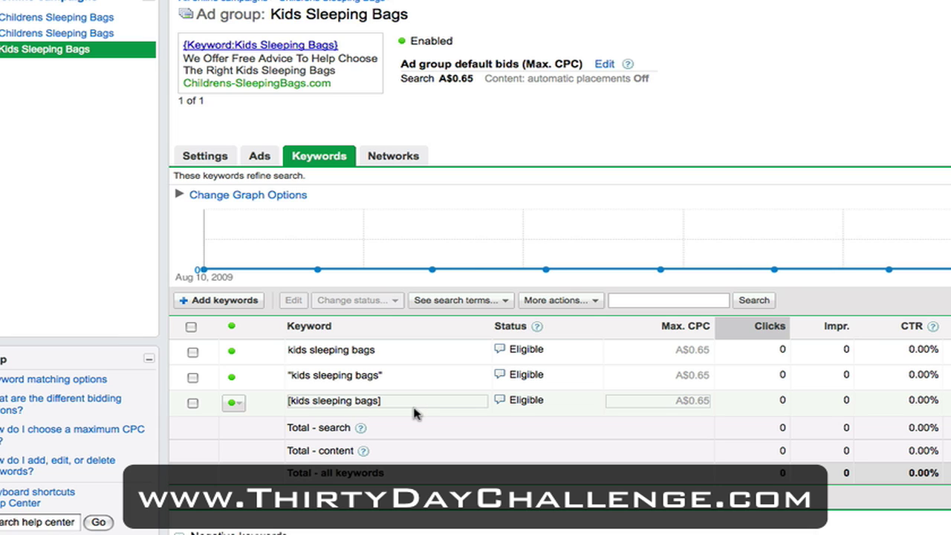
Show the Kids Sleeping Bags ads list and bring up the New ad type choices.
left_click(260, 159)
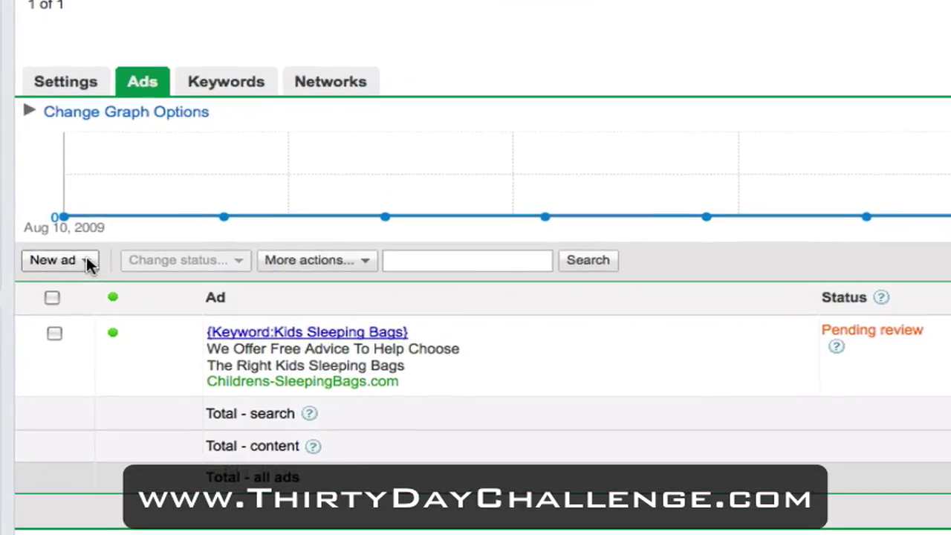
left_click(86, 261)
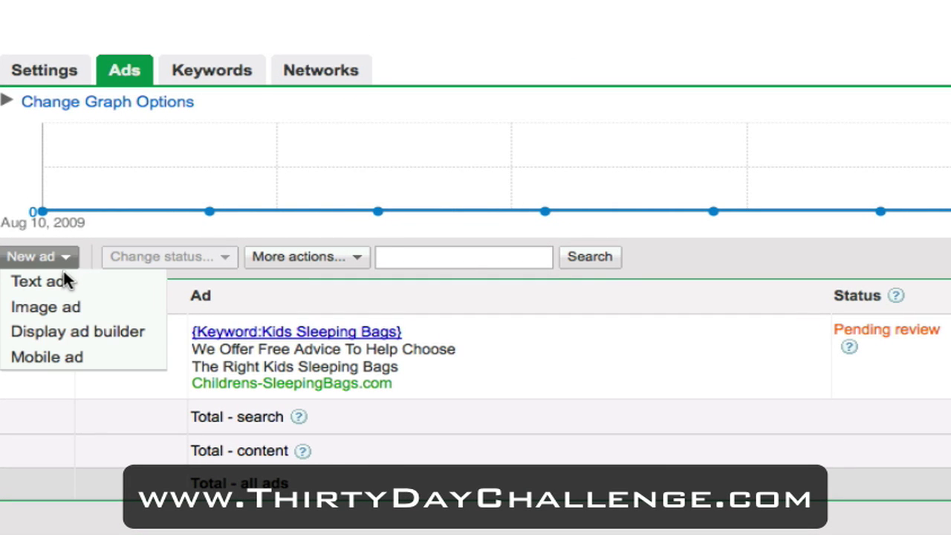
Start a new text ad, prefilled with the existing ad's headline, descriptions and URLs.
left_click(54, 281)
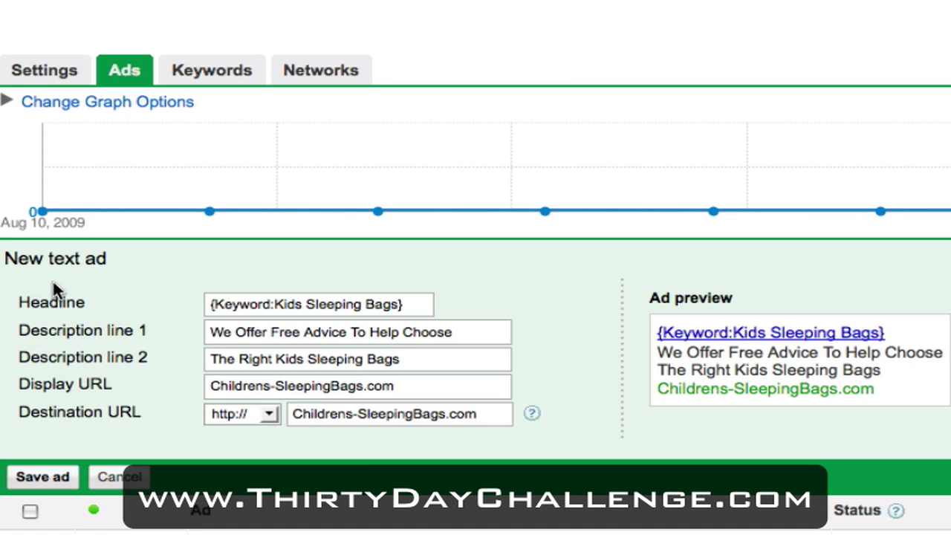
scroll(52, 279, "down", 3)
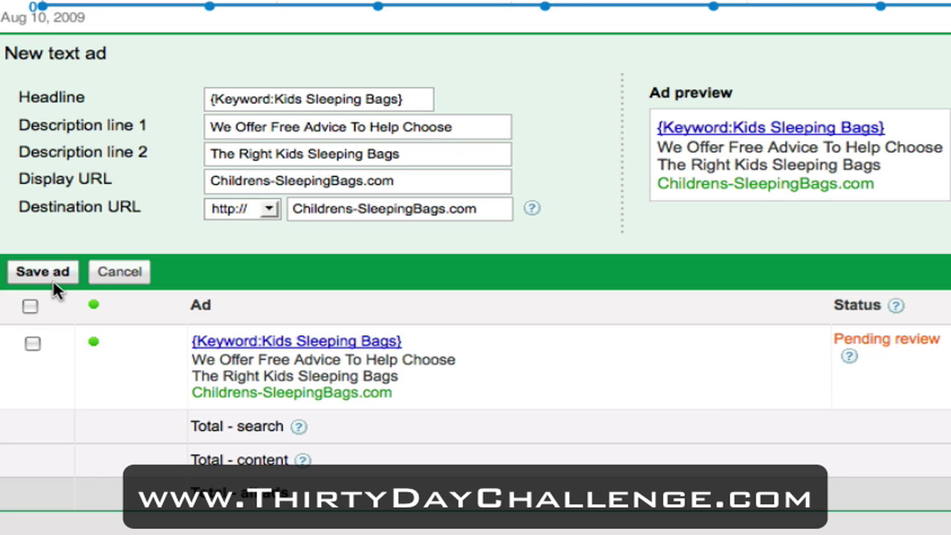
Edit the new ad's headline so it reads {Keyword: Kids Sleeping Bags}.
left_click(274, 101)
type("Loo")
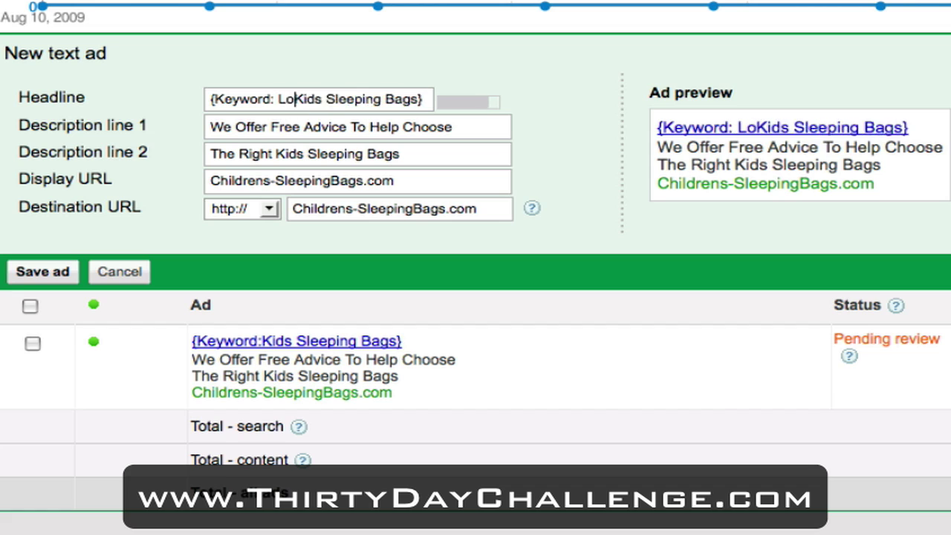
type("king")
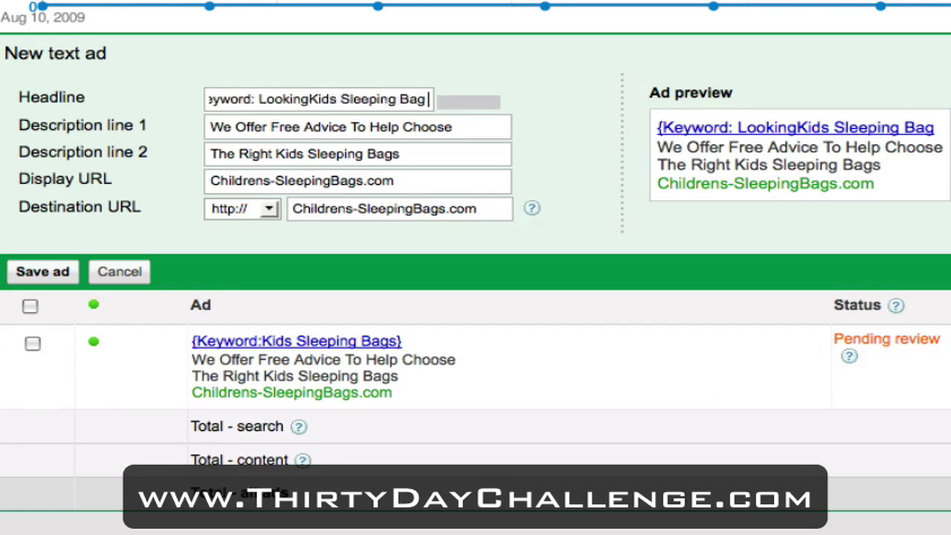
key("BackSpace")
key("BackSpace")
key("BackSpace")
key("BackSpace")
key("BackSpace")
key("BackSpace")
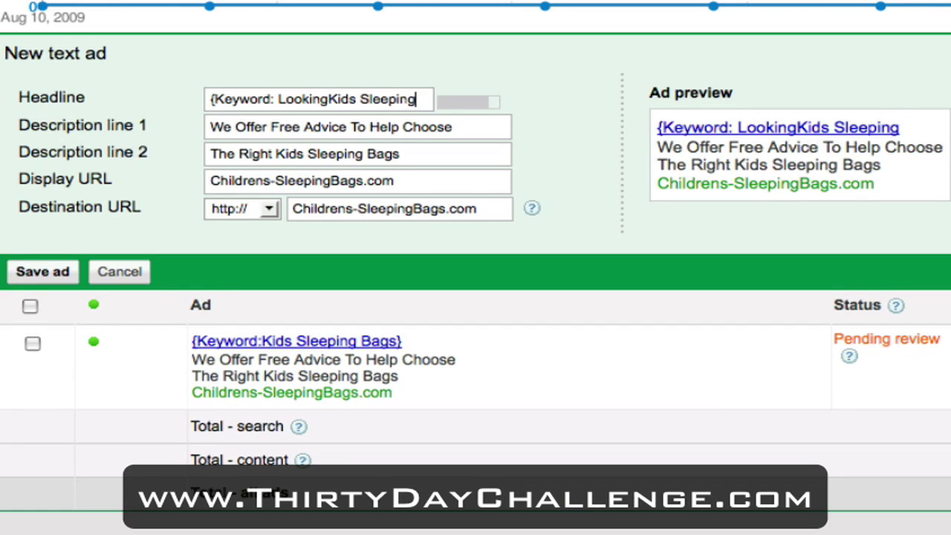
left_click(328, 100)
key("BackSpace")
key("BackSpace")
key("BackSpace")
key("BackSpace")
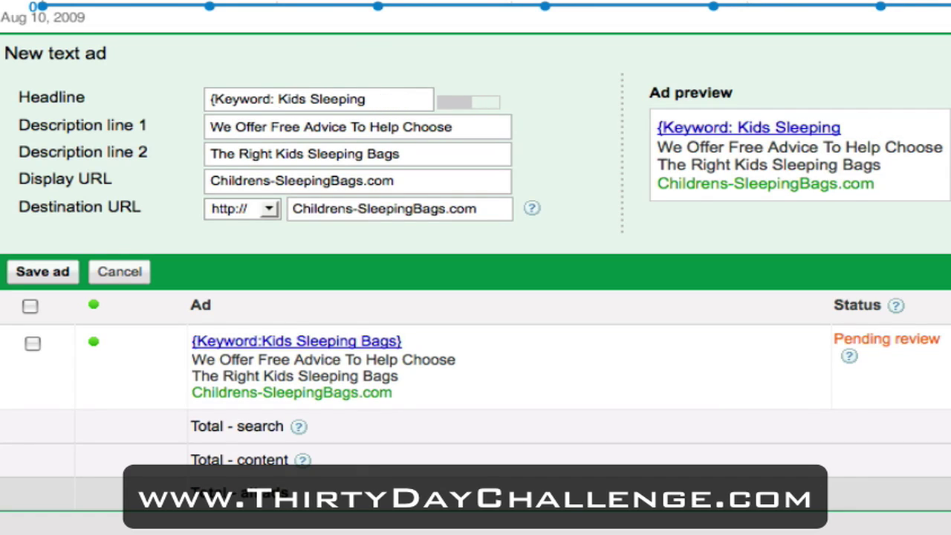
left_click(391, 90)
type("Bags}")
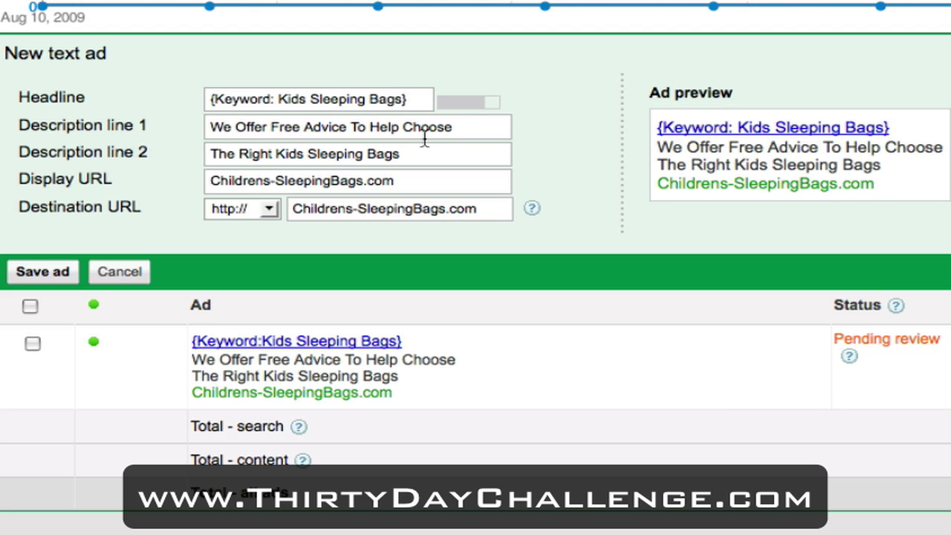
Replace the description lines with 'Kids Sleeping Bags Reviewed &' and 'Rated To Help You Choose Correctly'.
triple_click(474, 127)
type("Kids Sleeping Bags Reviewed &")
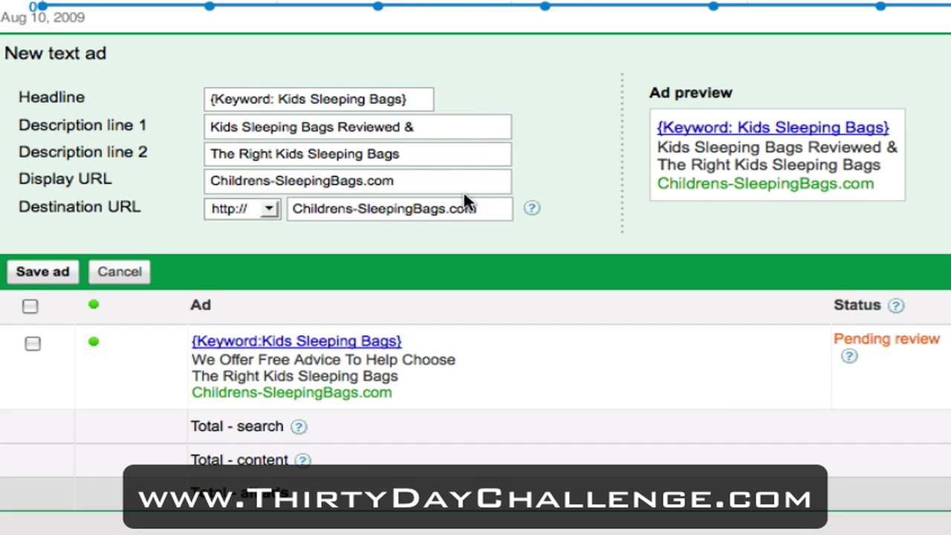
triple_click(421, 154)
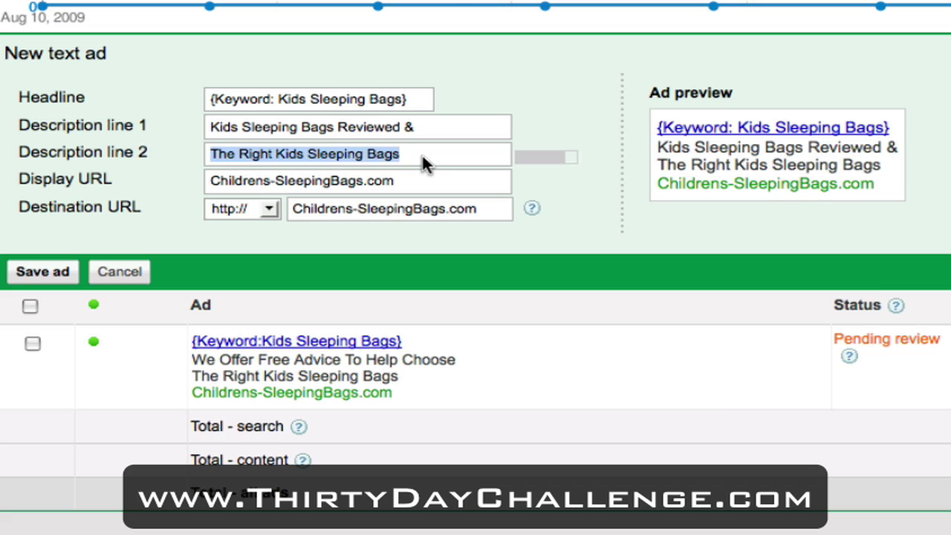
type("Rated To Help You Choose Correctly")
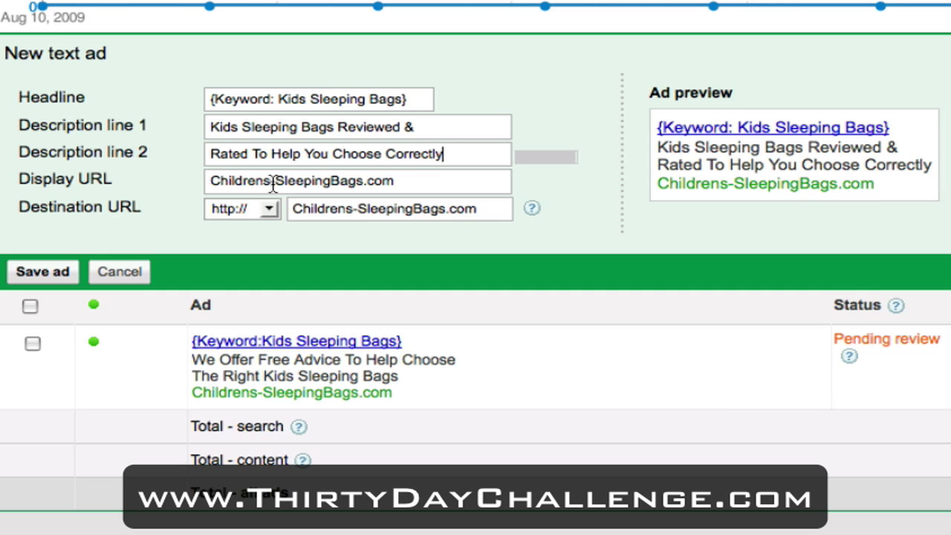
Save the edited second text ad in the Kids Sleeping Bags ad group.
left_click(47, 266)
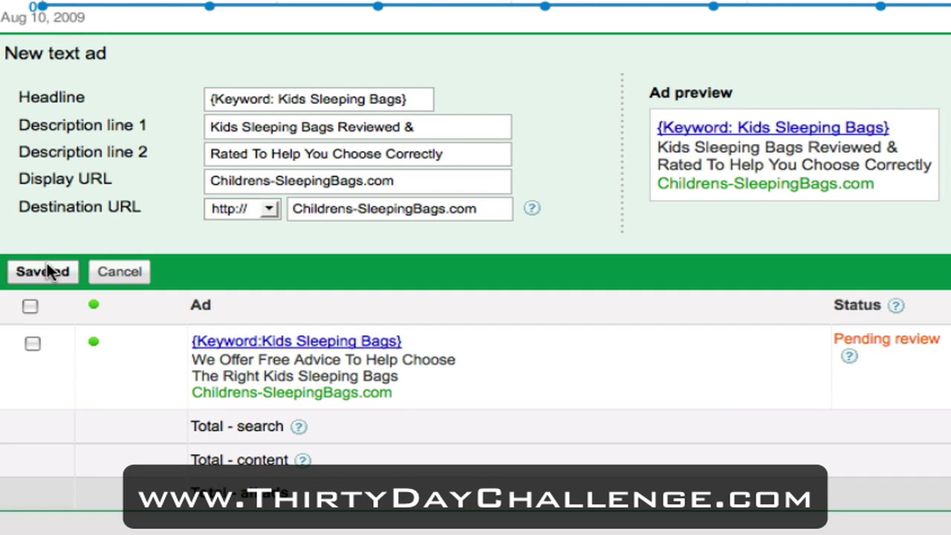